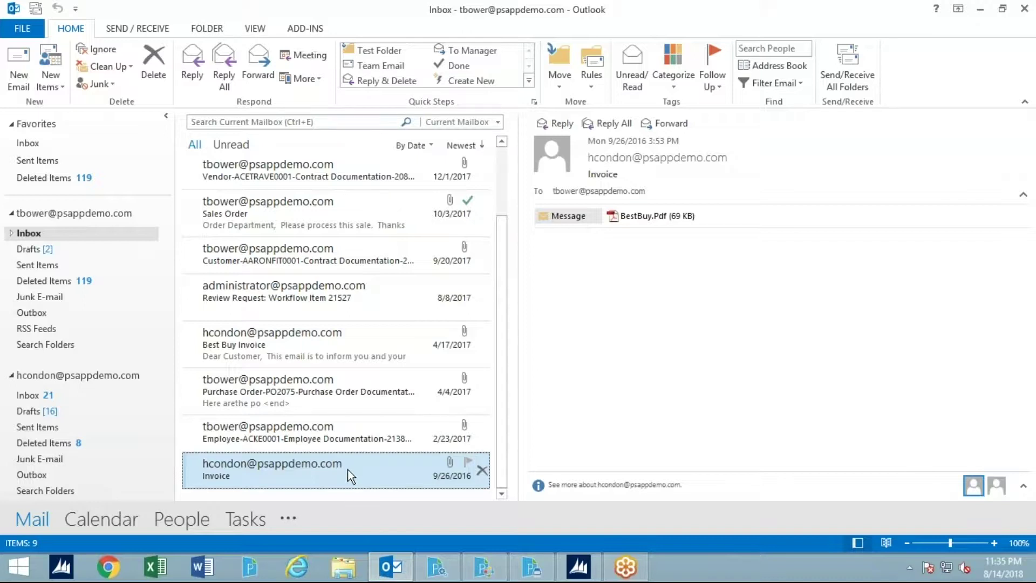
Step: Open the Invoice email and review its attached BestBuy.Pdf invoice
double_click(348, 468)
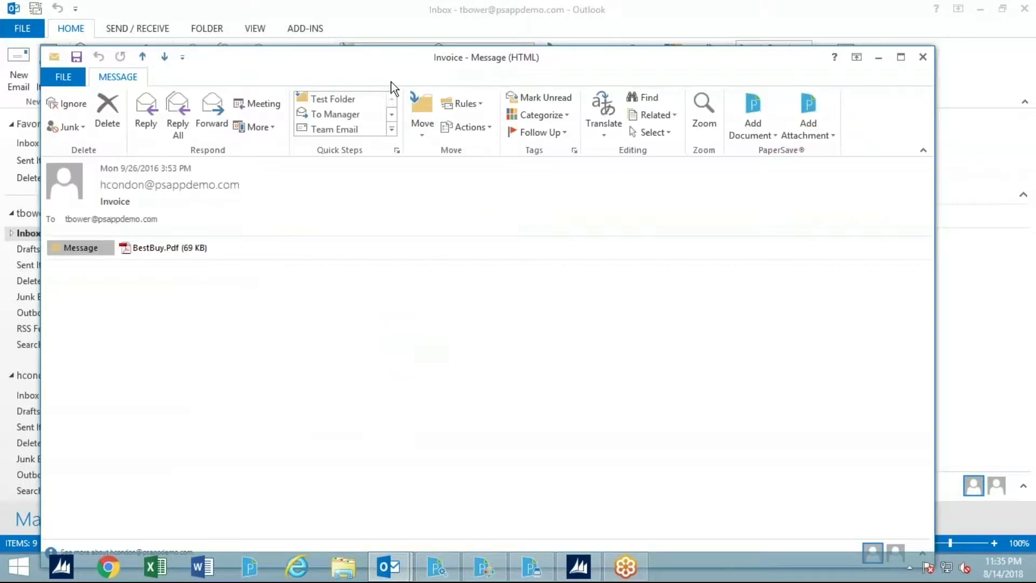
drag(386, 64, 393, 38)
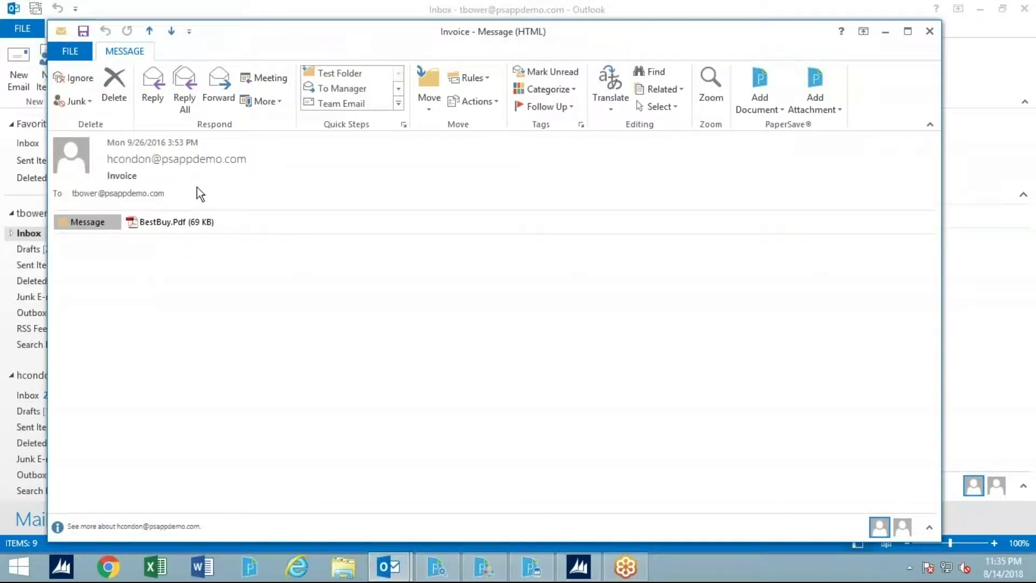
double_click(163, 225)
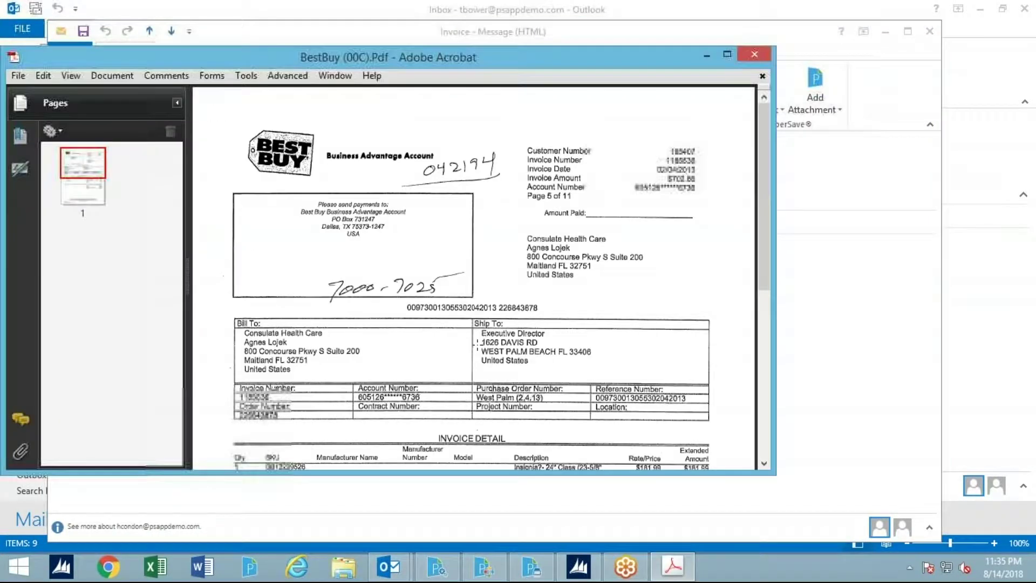
click(568, 304)
click(754, 55)
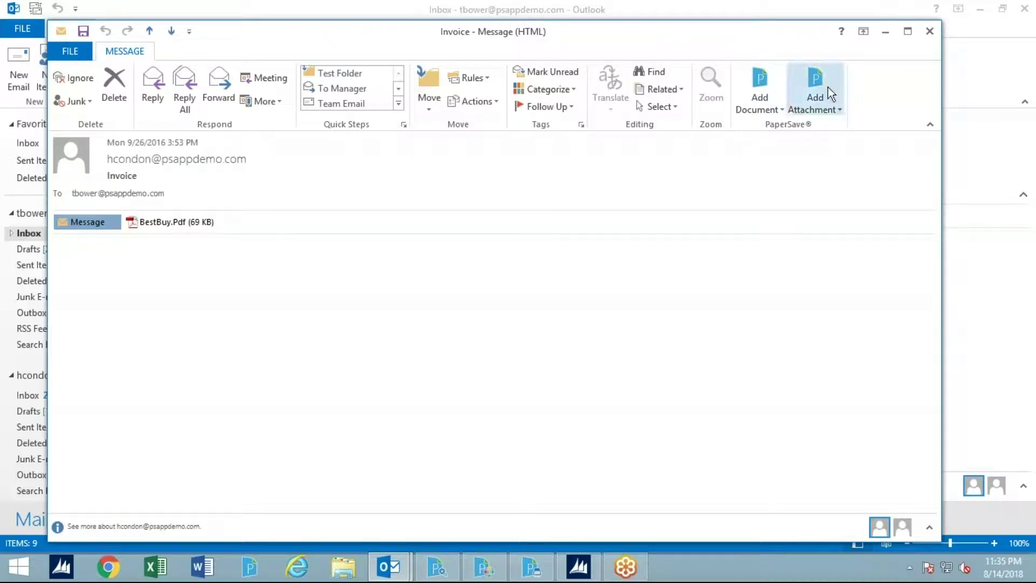
Step: Submit the BestBuy.Pdf attachment to the GP Invoice Simple OCR - Electronic Submission drop point and close the email
click(817, 111)
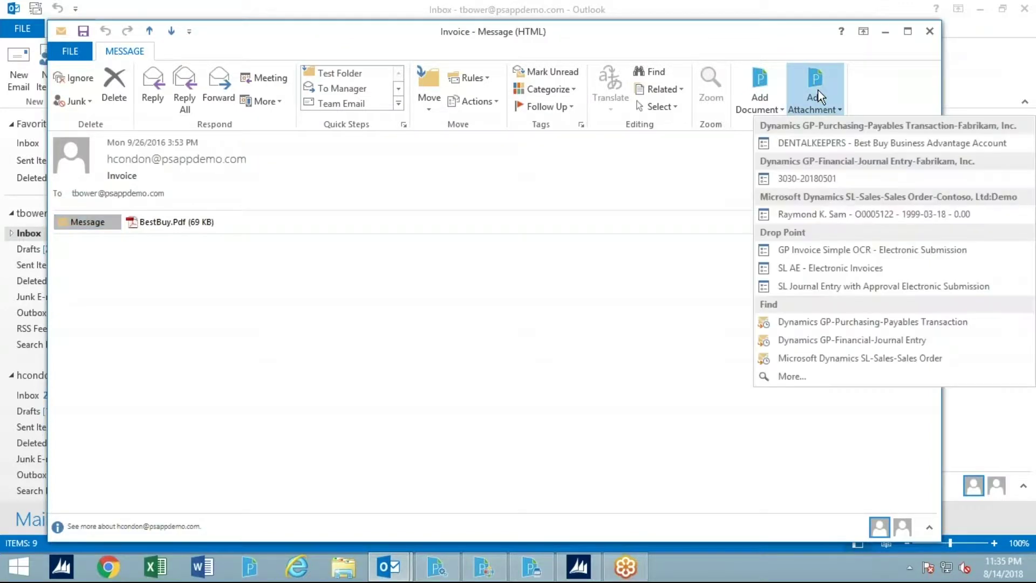
click(808, 251)
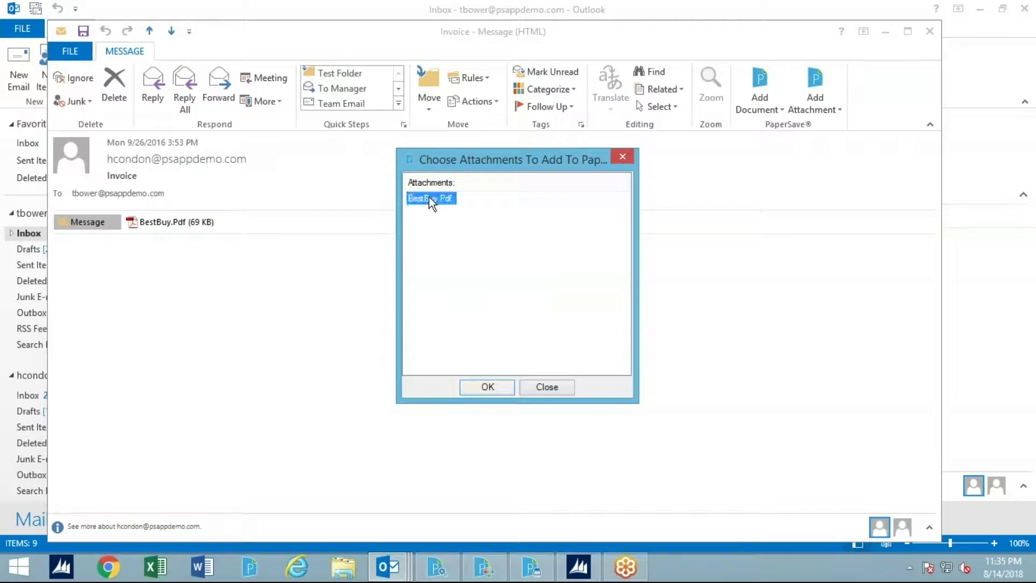
click(488, 386)
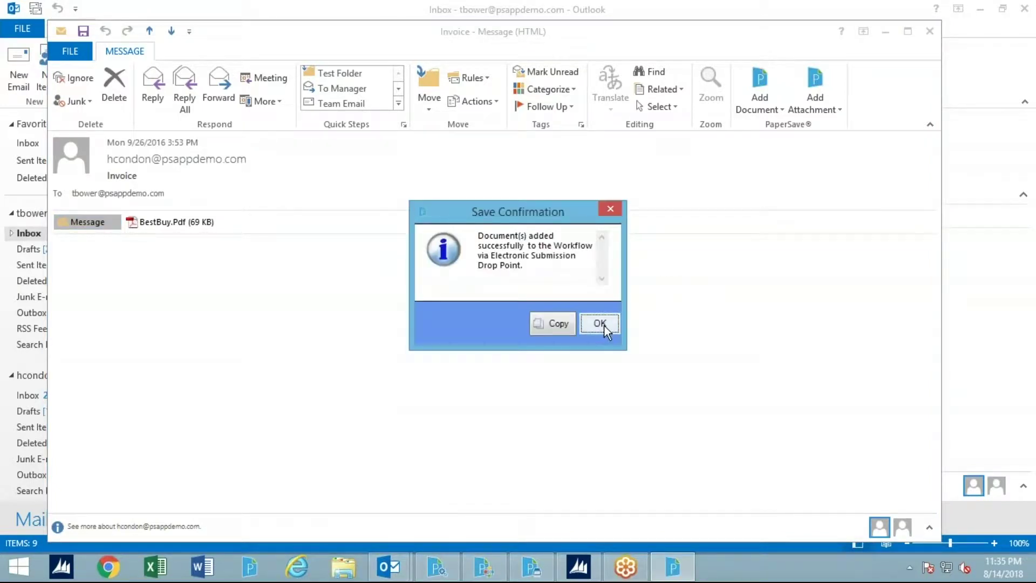
click(600, 324)
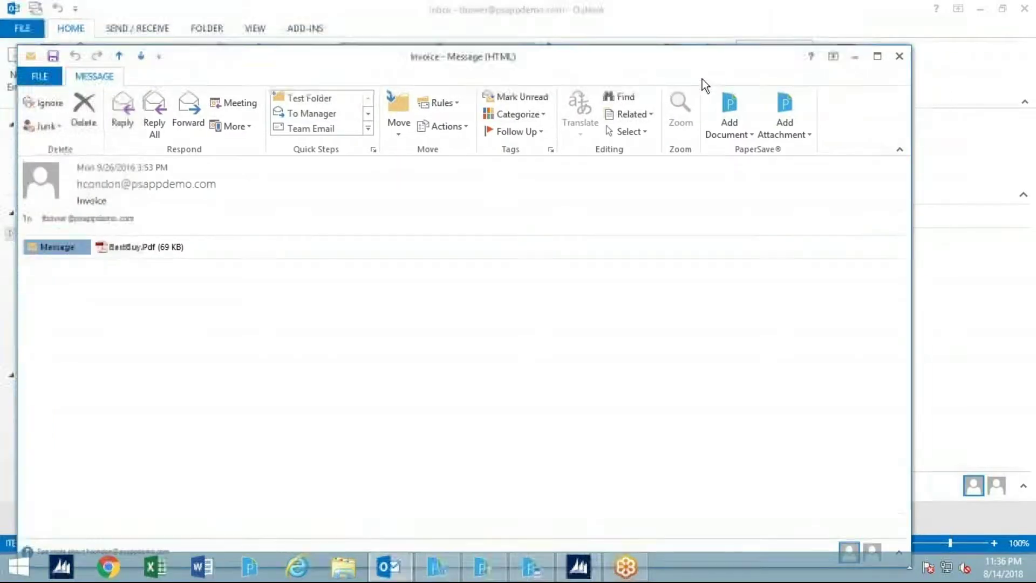
click(900, 56)
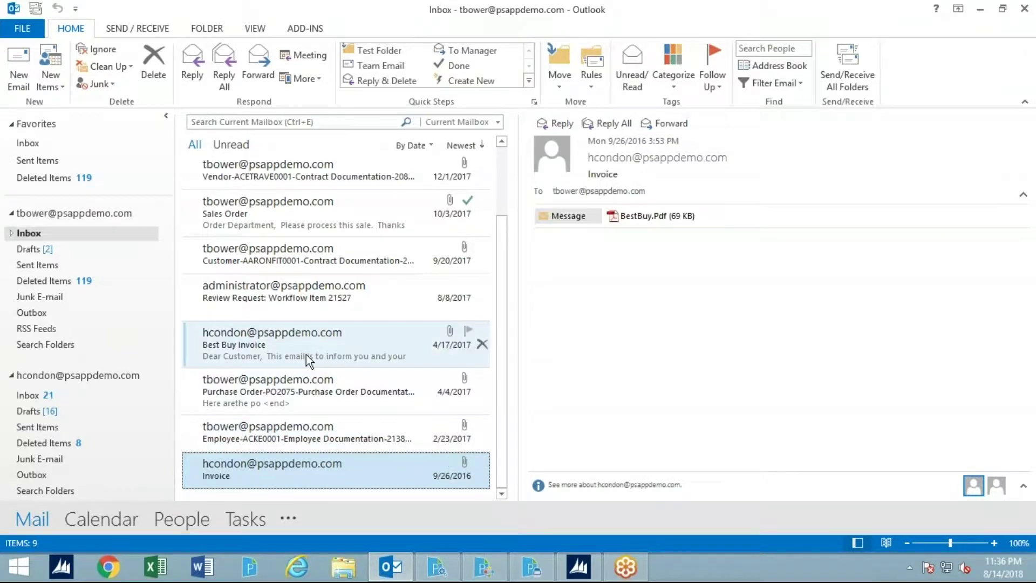
Step: Open the Best Buy Invoice email and add it as a document to a Dynamics GP Purchasing Payables Transaction, listing all records
double_click(289, 345)
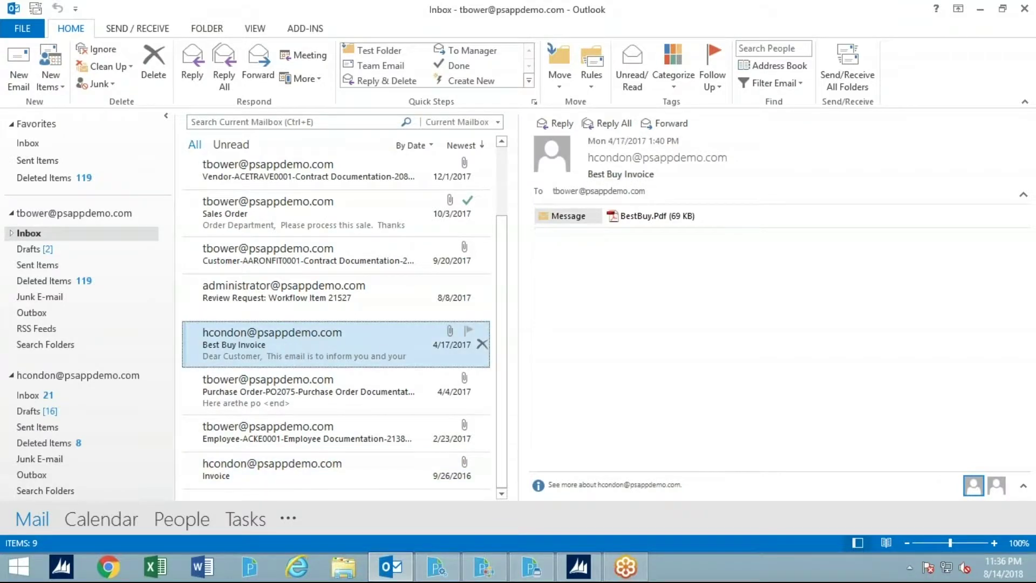
drag(596, 63, 618, 28)
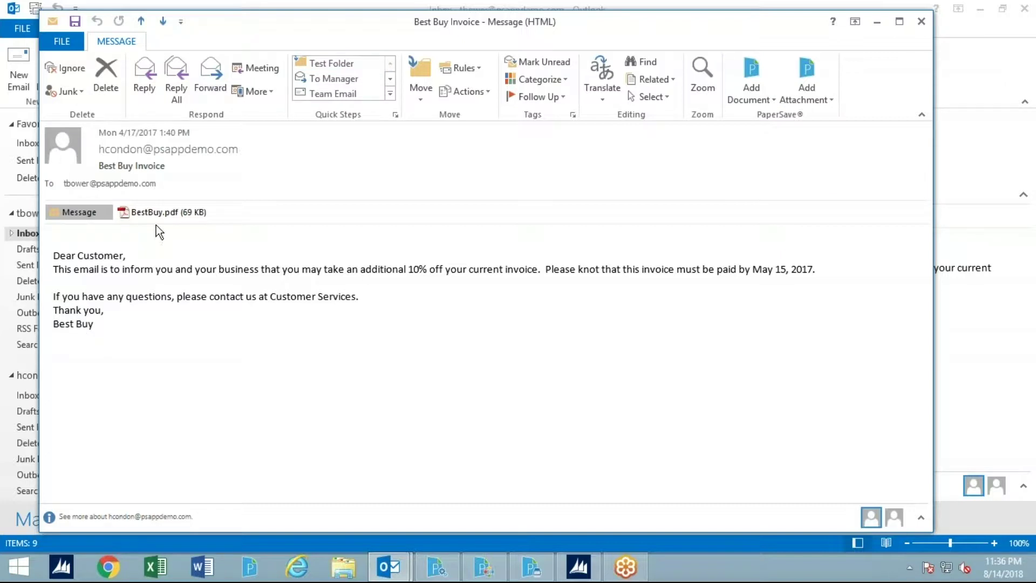
click(750, 81)
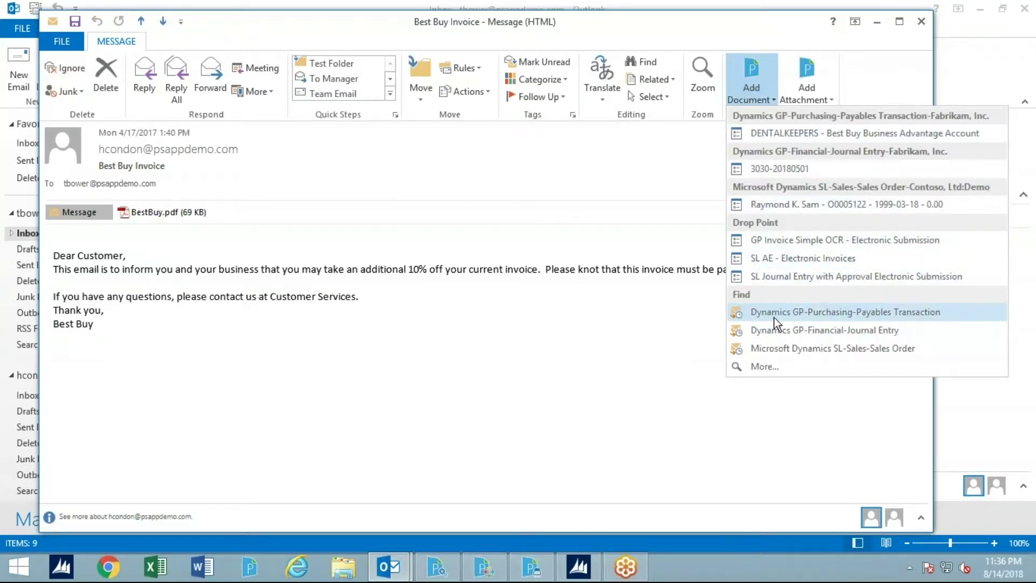
click(827, 311)
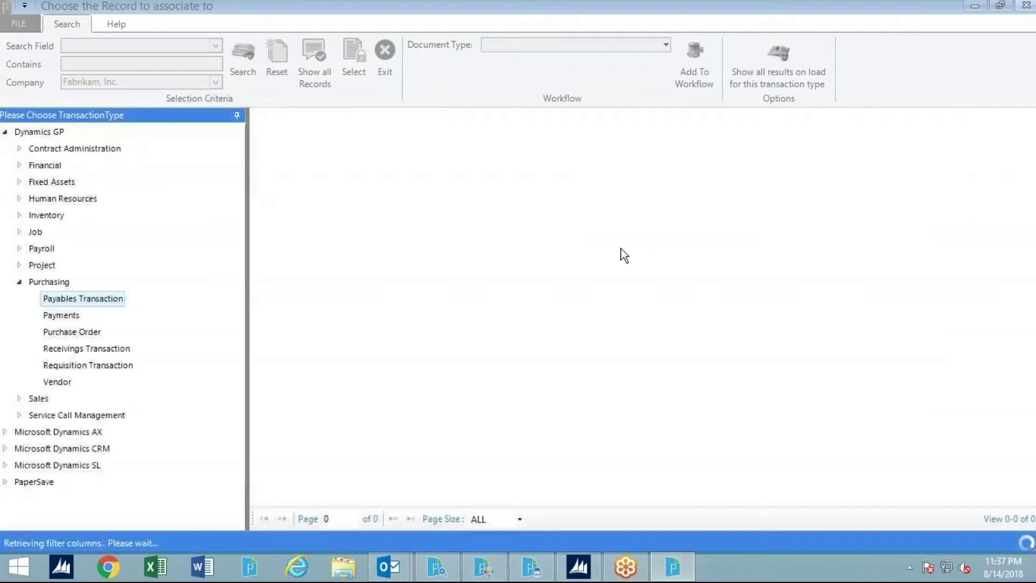
click(323, 70)
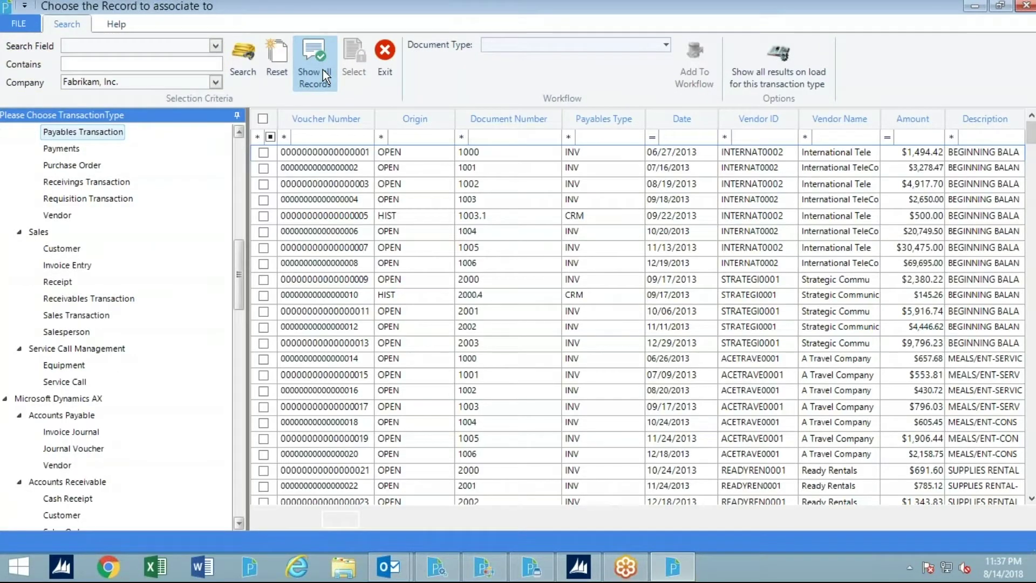
mouse_move(1031, 136)
mouse_down()
mouse_move(1032, 189)
mouse_move(1032, 125)
mouse_up()
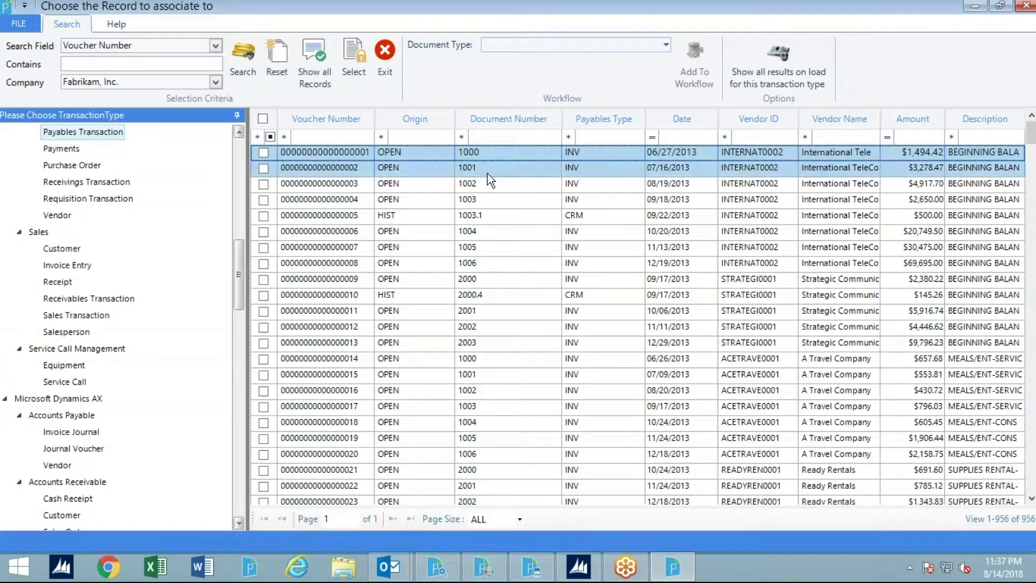
Step: Filter the payables records by vendor name "best" and choose the record with document number ALLTRAN
click(805, 137)
click(793, 171)
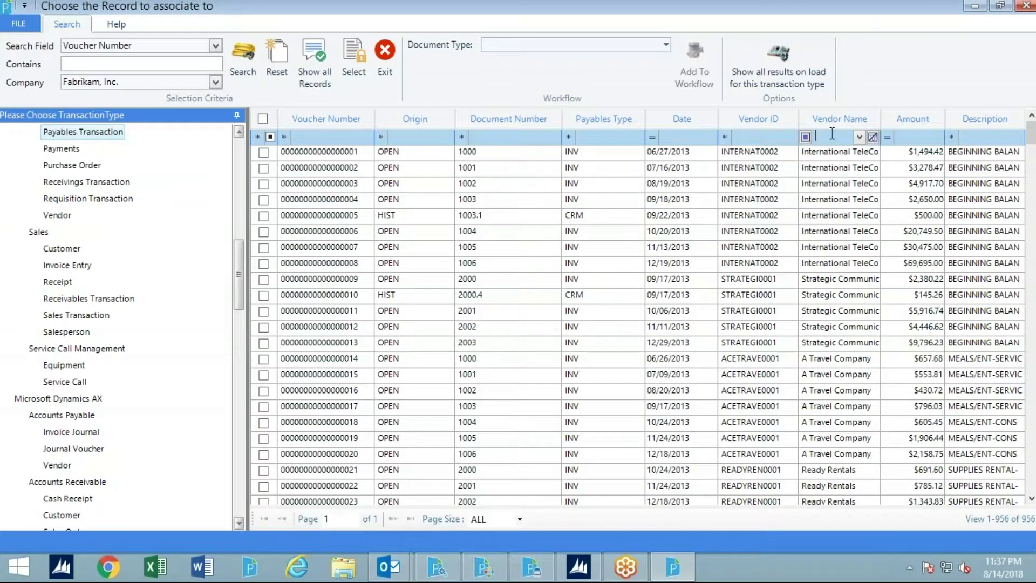
text(best)
key(Return)
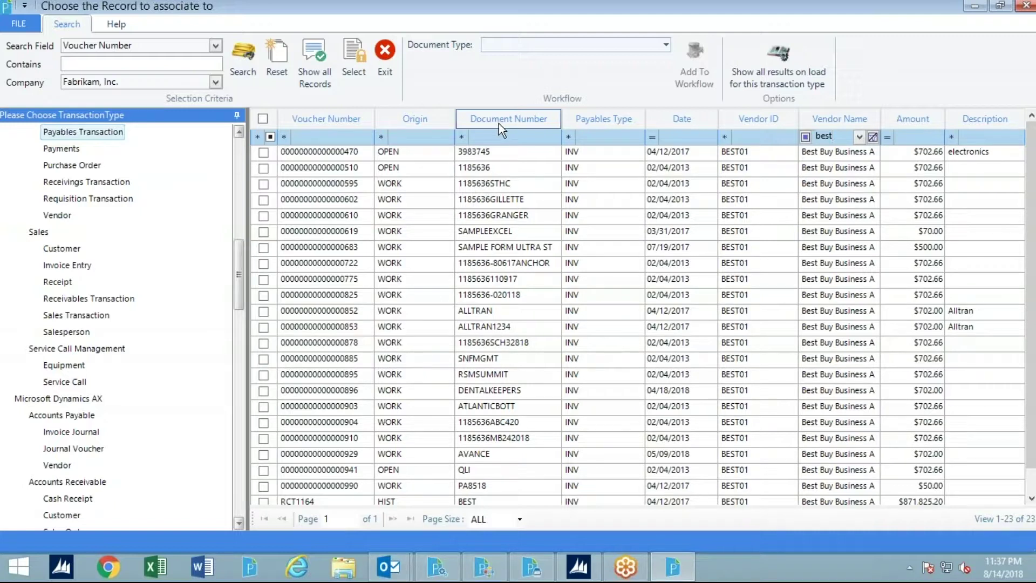
click(482, 313)
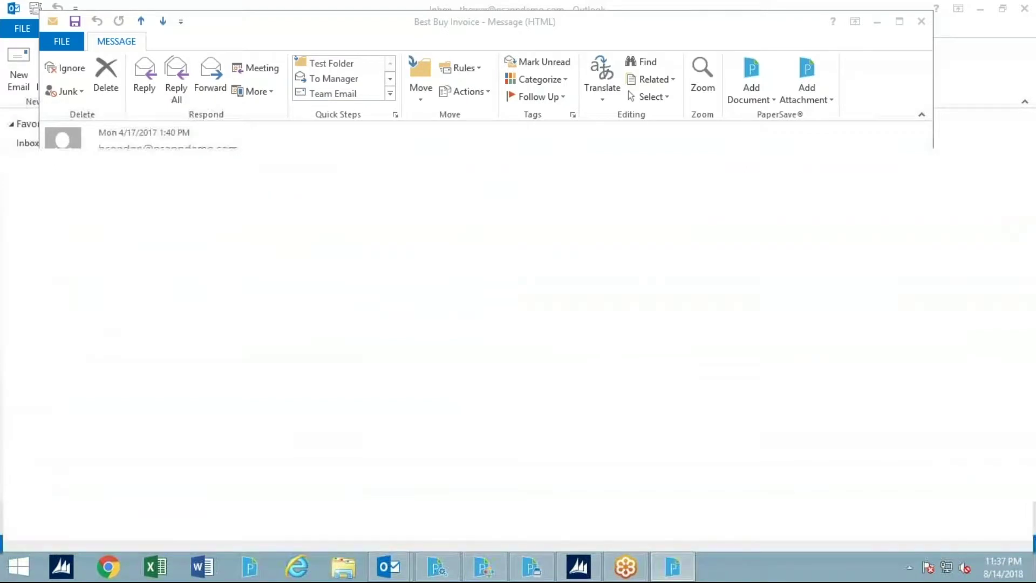
Step: Pin the e-mail header and attachments sections open above the message preview
click(110, 156)
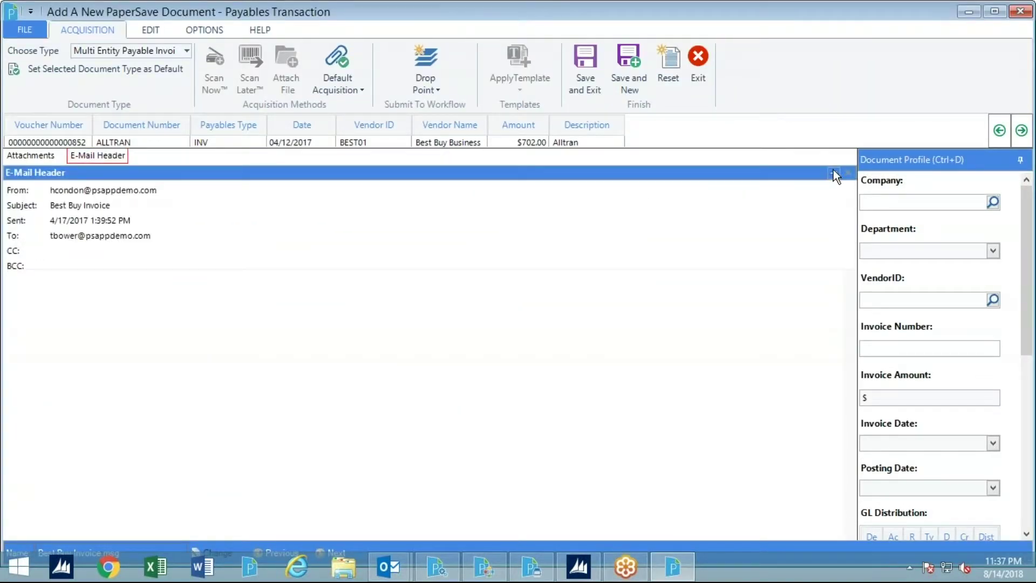
click(833, 171)
click(833, 173)
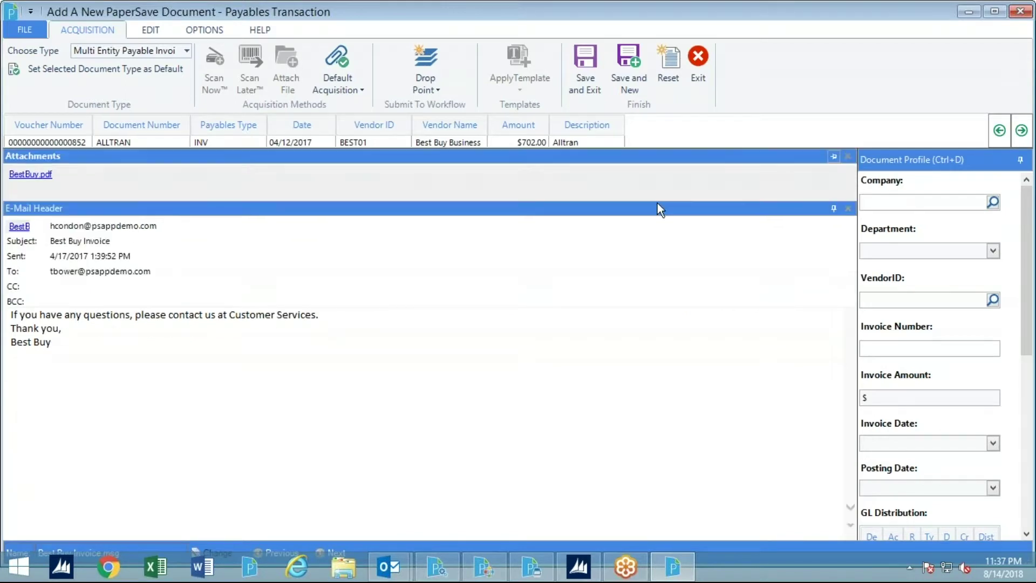
Step: Set the document type to Correspondence, the date received to 08/14/2018 and the comment to "Email oking discount"
click(187, 51)
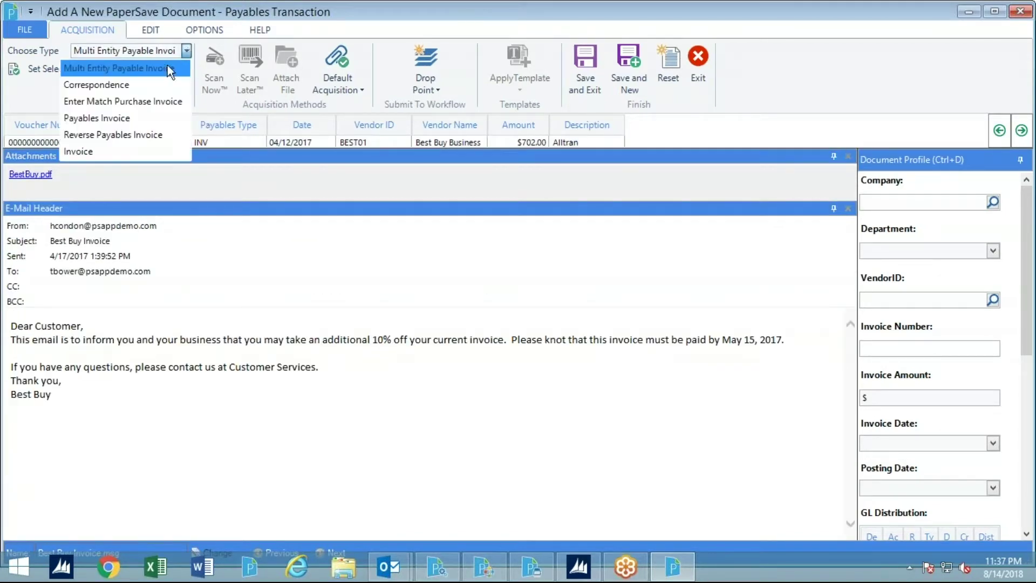
click(97, 85)
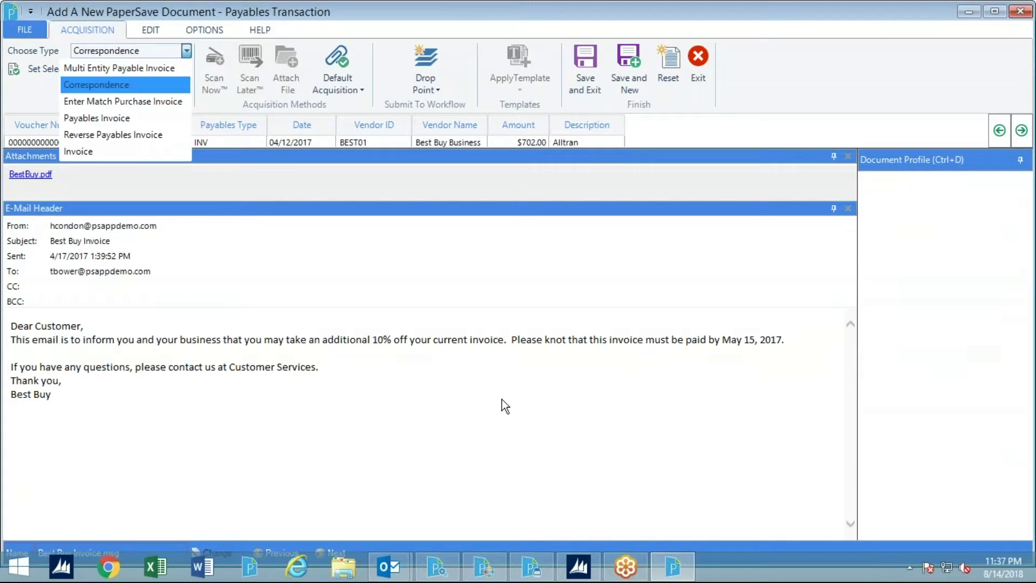
click(1006, 201)
click(904, 276)
click(915, 265)
text(Email oking discount)
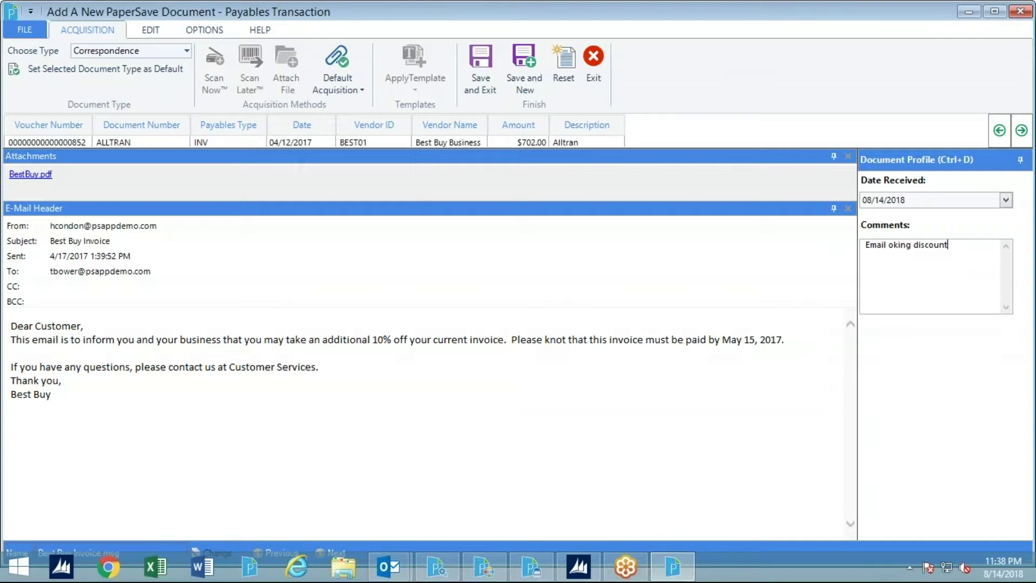
Step: Save the email document to the selected payables record and close the Best Buy Invoice message
click(483, 76)
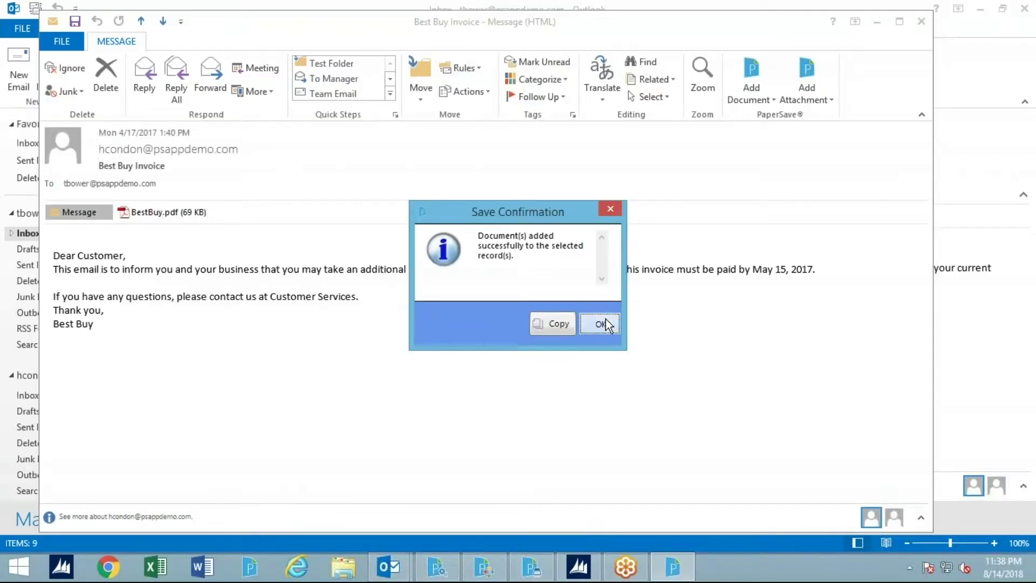
click(600, 324)
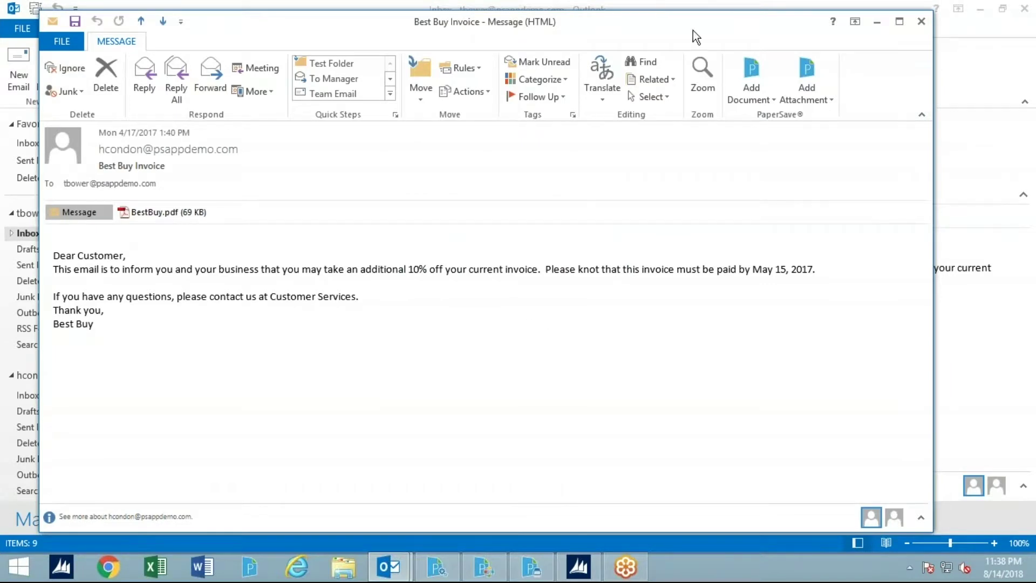
drag(693, 25, 725, 27)
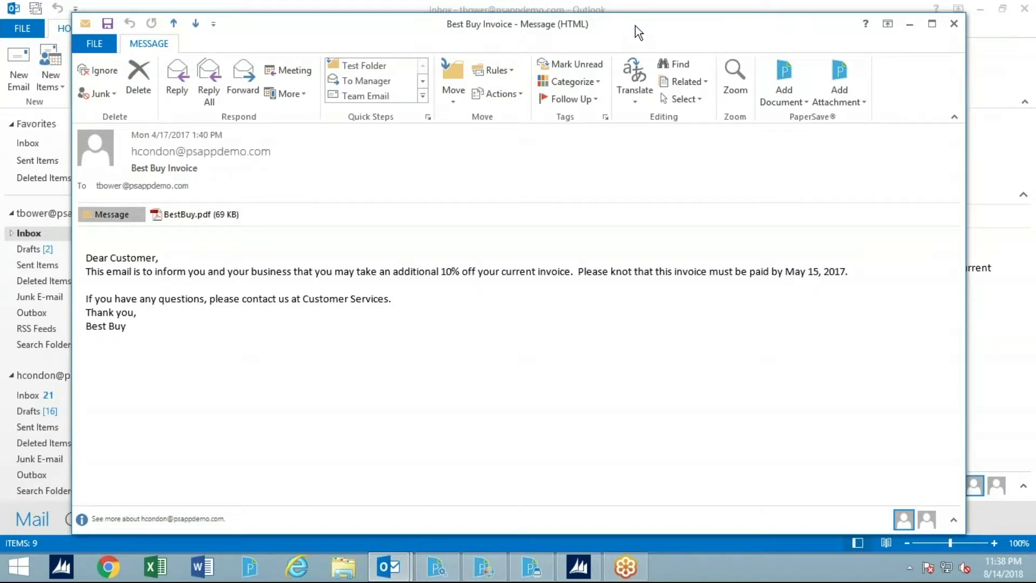
drag(634, 26, 578, 45)
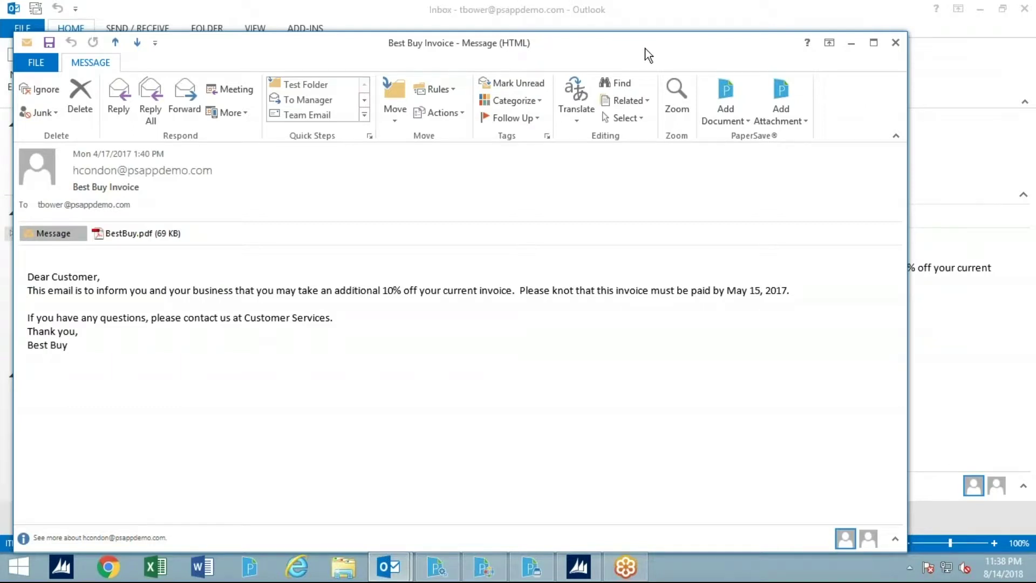
click(895, 44)
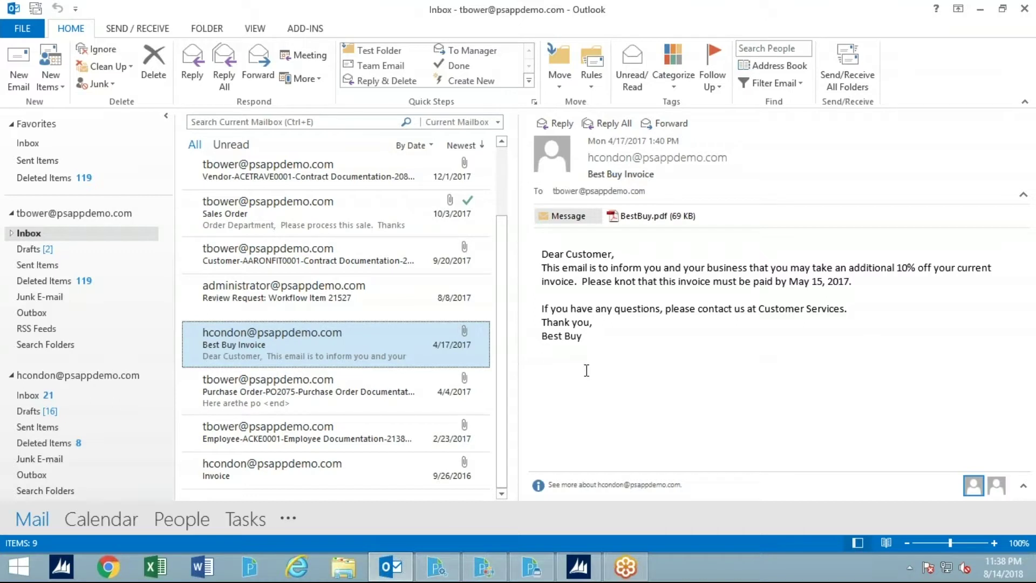
Step: Switch to Microsoft Dynamics GP and open the BUTL001 voucher from batch PS081418 in Payables Transaction Entry
click(578, 568)
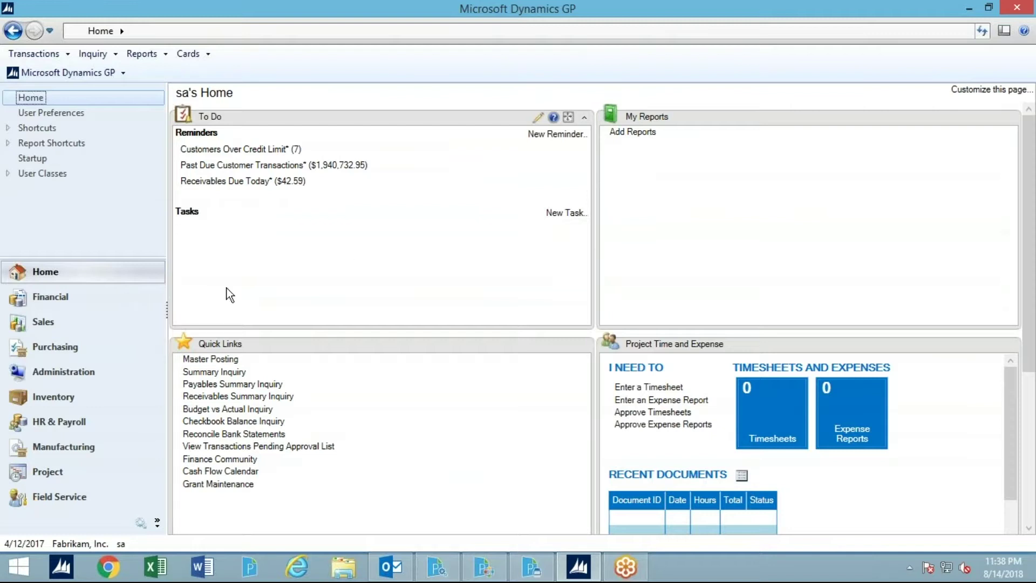
click(60, 348)
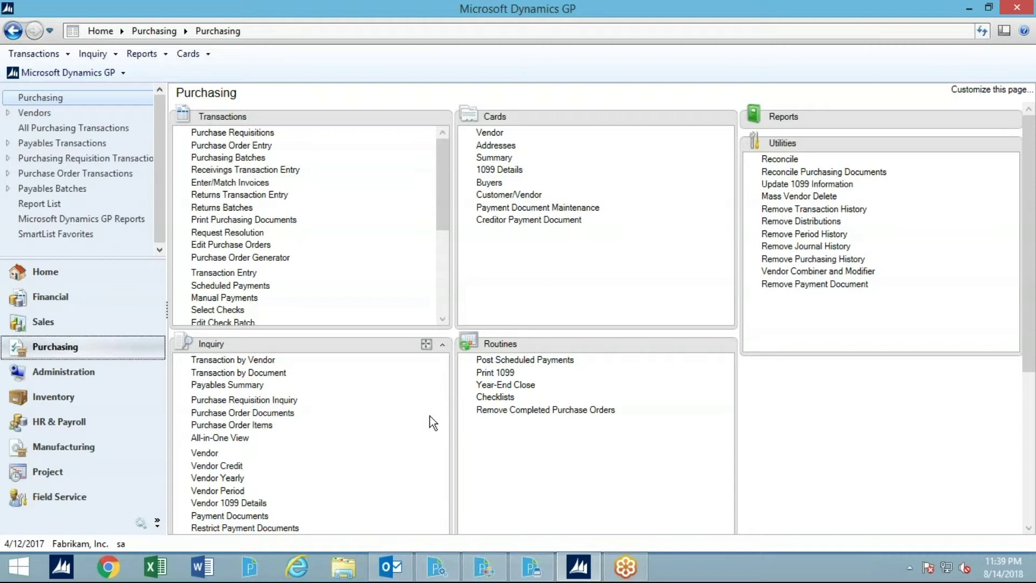
click(231, 273)
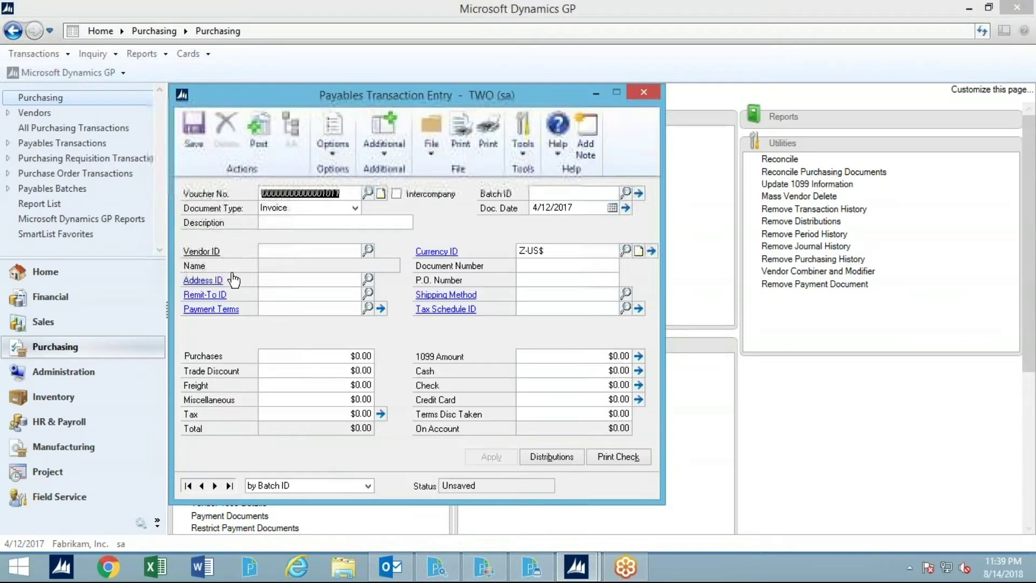
click(368, 193)
click(330, 232)
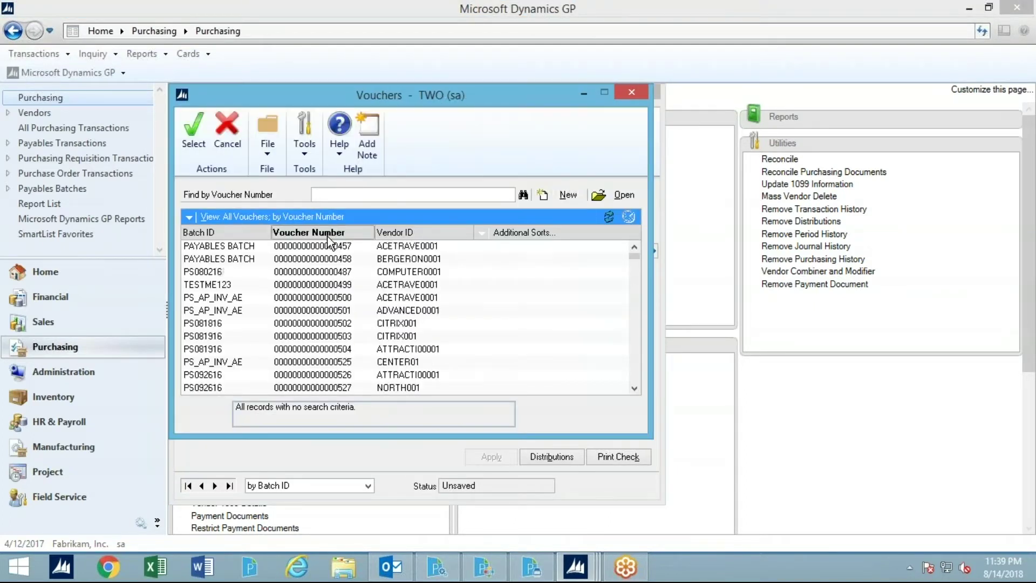
click(323, 247)
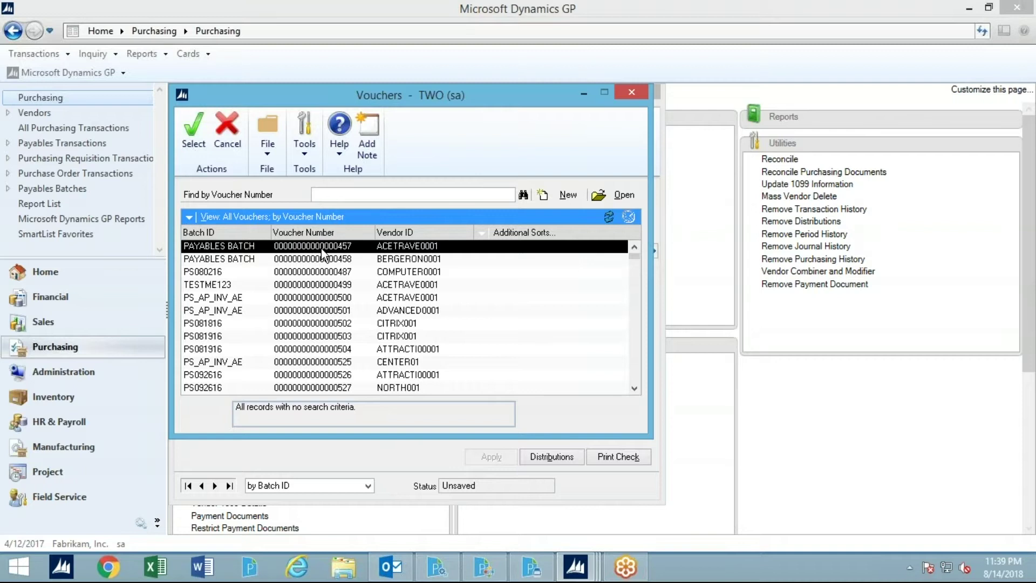
key(End)
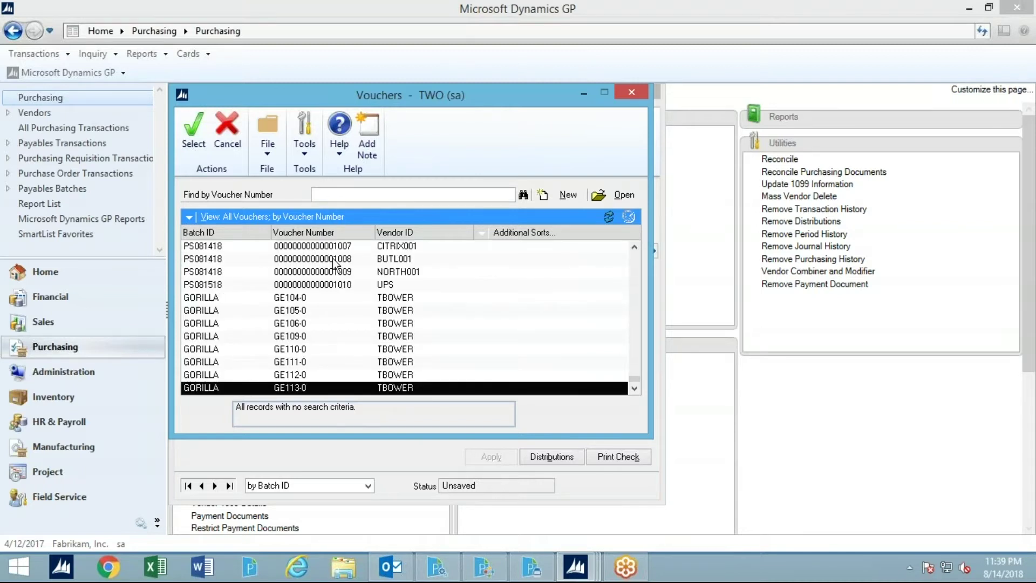
double_click(334, 258)
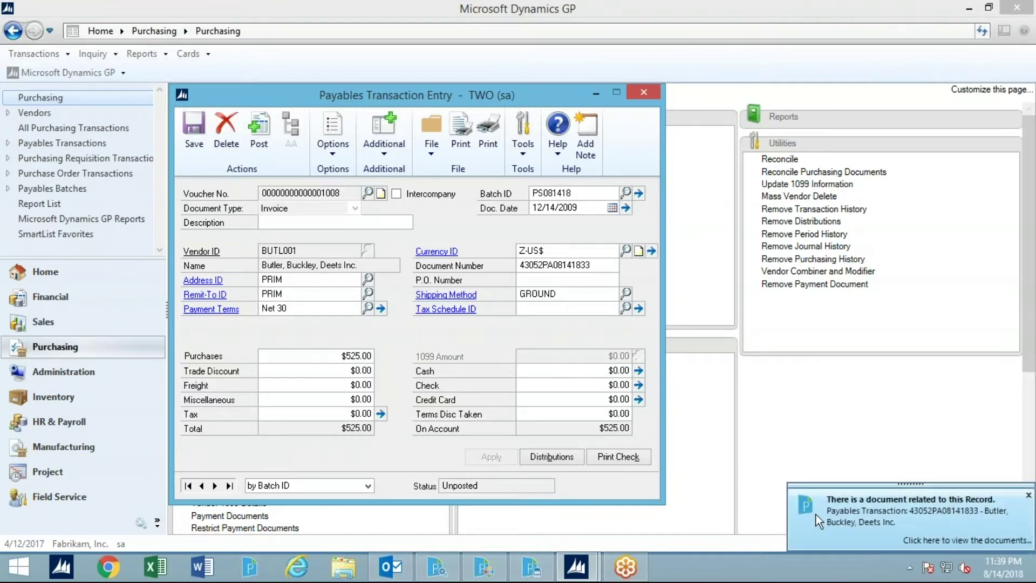
Step: Display the document related to the voucher and create an email containing its link, entering the recipient's name
click(870, 512)
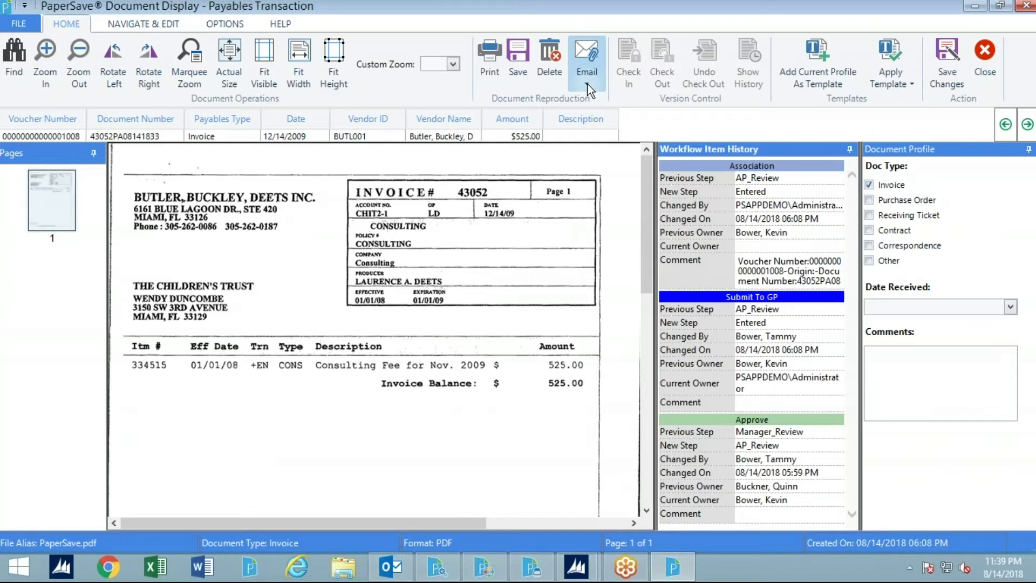
click(587, 84)
click(601, 120)
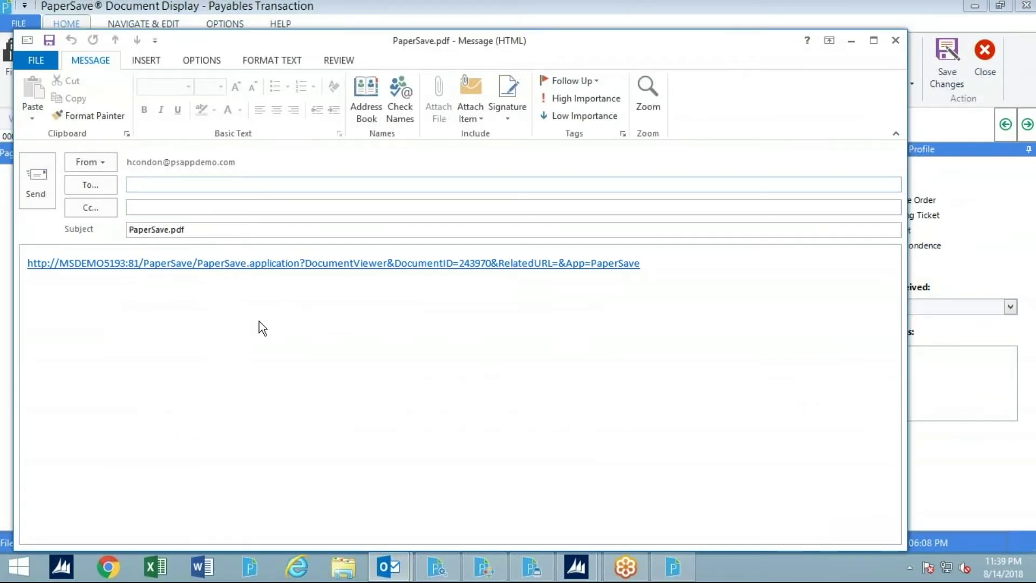
text(quinn)
Step: Open the document from the emailed link and examine the previous owner of the Approve entry in its workflow history
ctrl+click(231, 265)
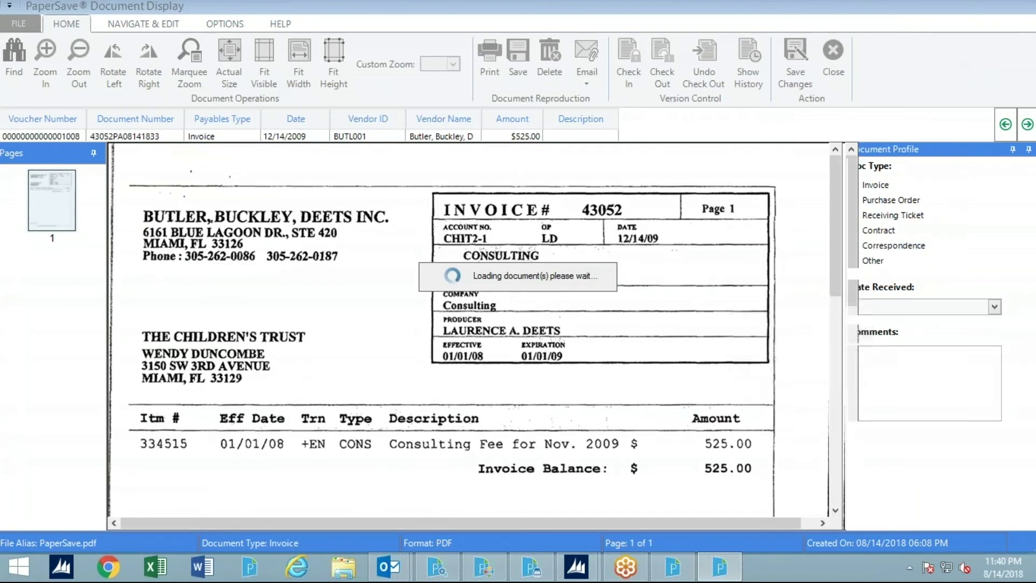
click(1029, 189)
click(1013, 149)
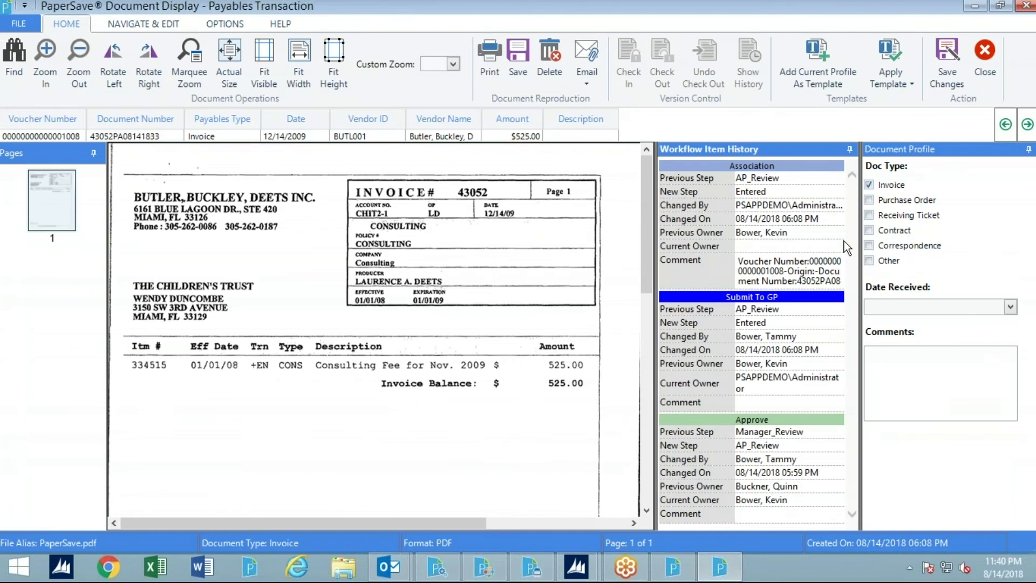
click(752, 489)
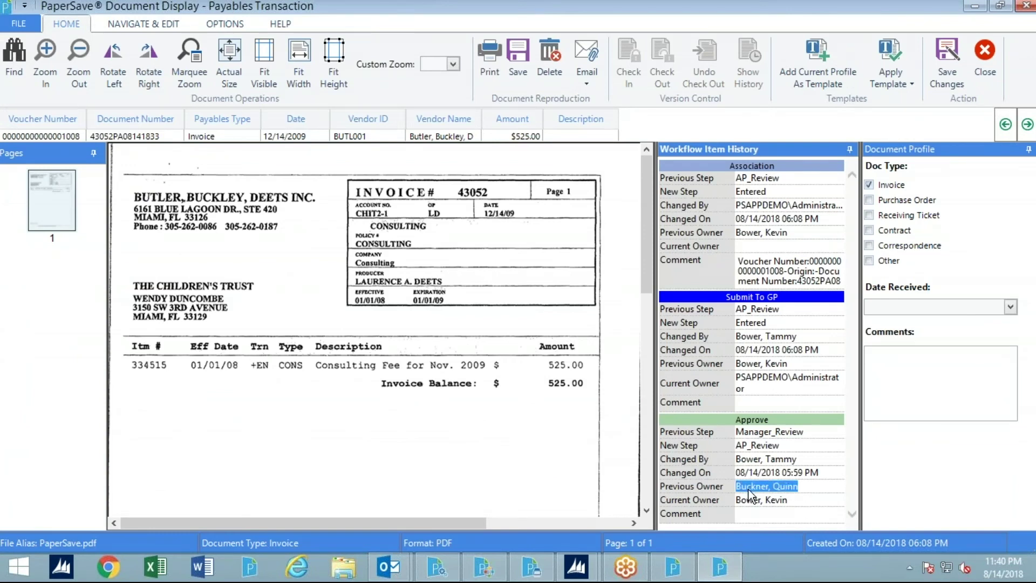